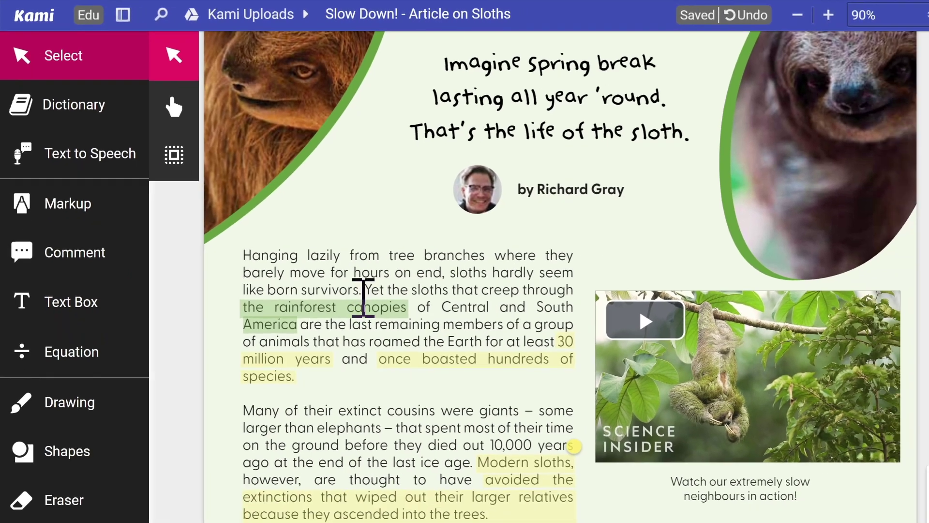
Drag the green highlight from 'the rainforest canopies' onto 'Central and South America', then pan to the title
left_click(363, 304)
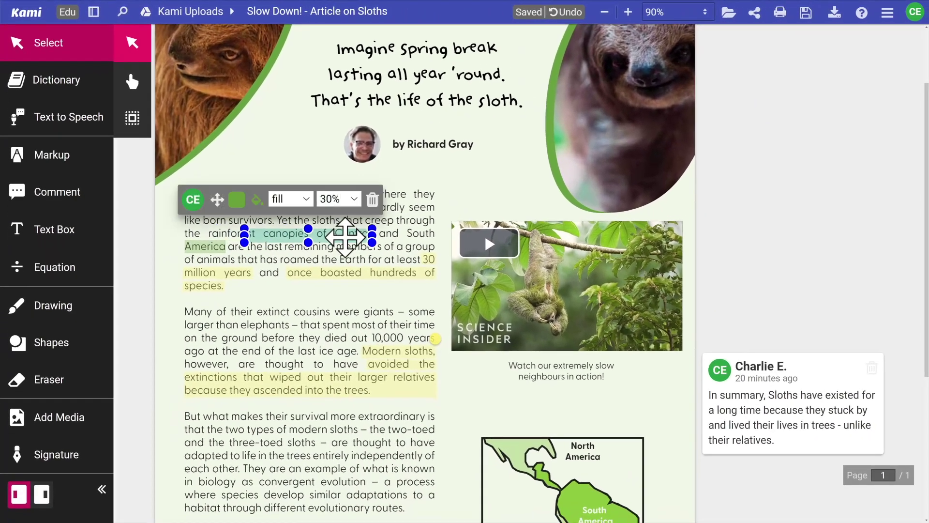
left_click_drag(363, 304, 570, 309)
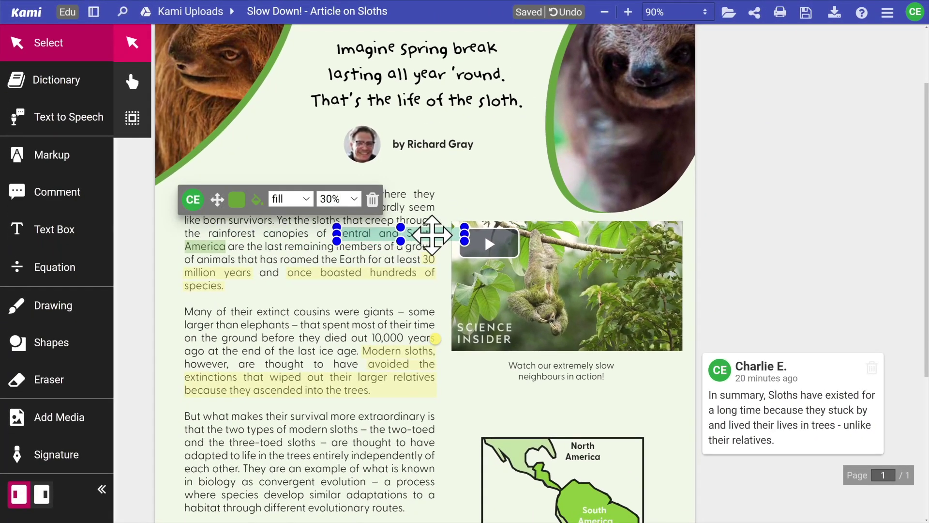
left_click_drag(432, 234, 460, 231)
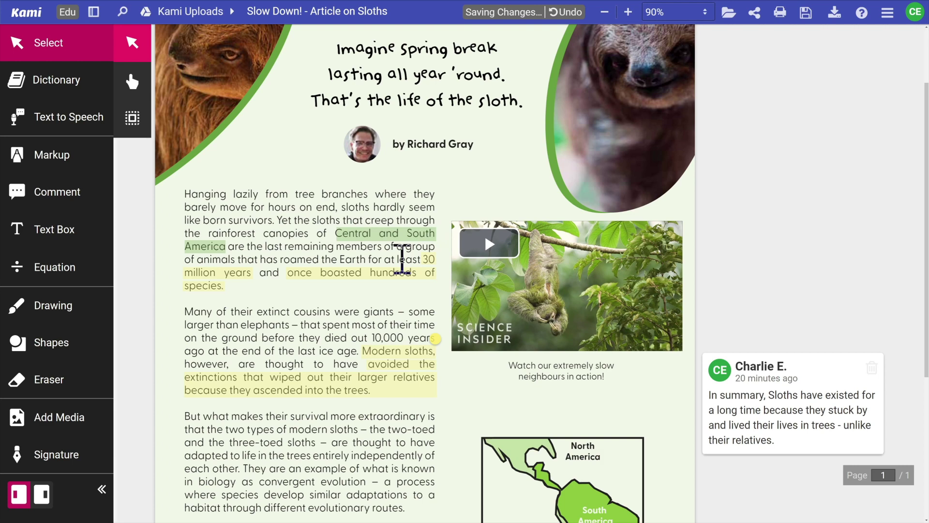
left_click(390, 234)
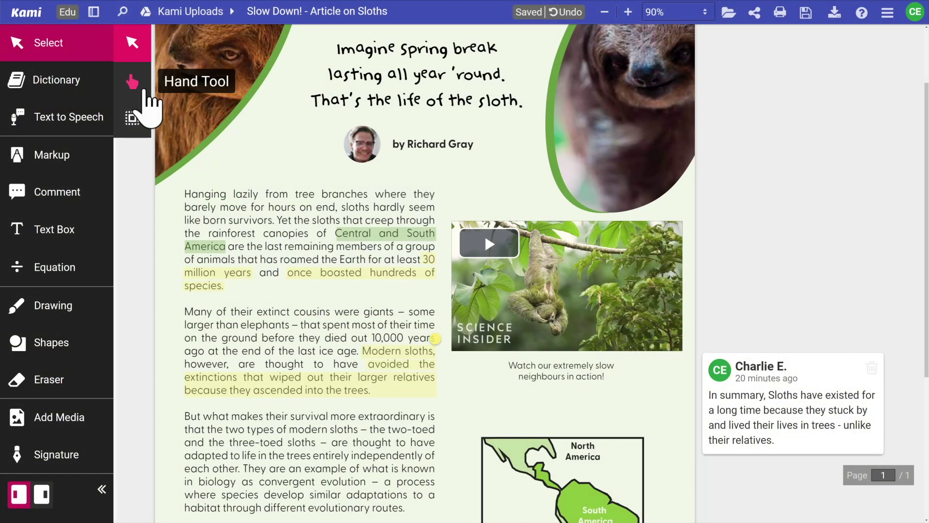
left_click(132, 81)
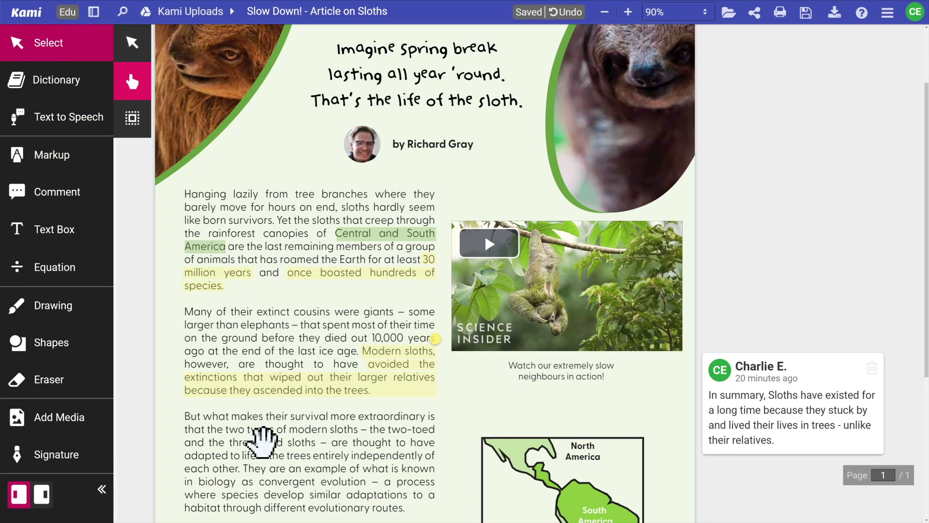
left_click_drag(260, 440, 278, 481)
Box-select the highlights in the first two paragraphs and set their transparency to 50%
left_click(141, 131)
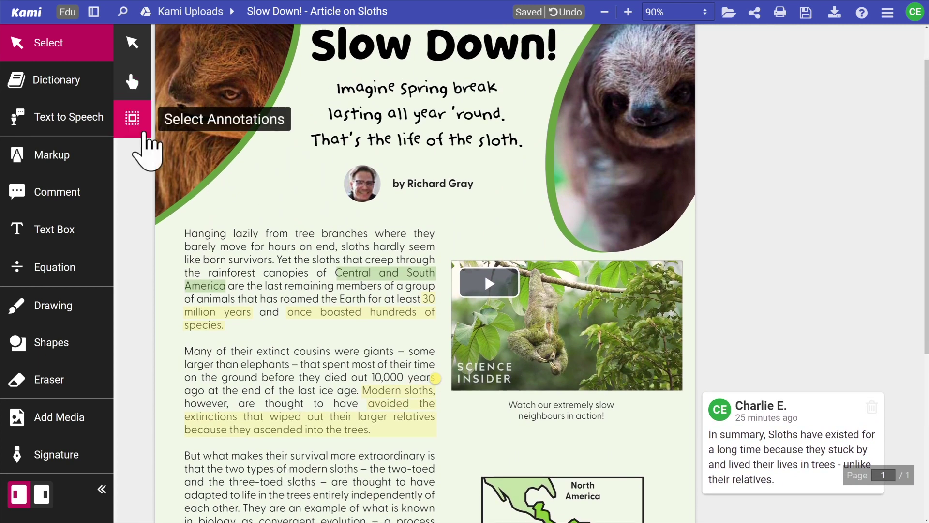
mouse_move(249, 339)
left_mouse_down()
mouse_move(441, 460)
mouse_move(445, 451)
left_mouse_up()
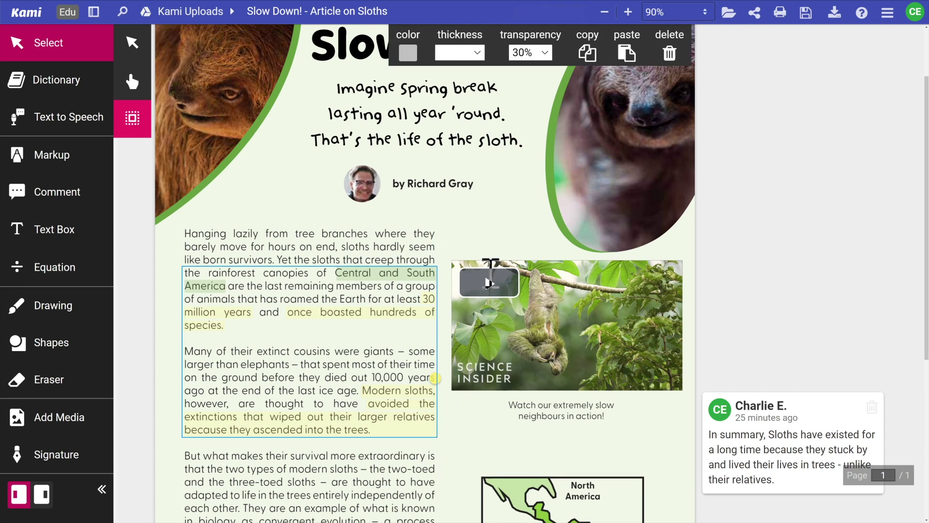
left_click(545, 54)
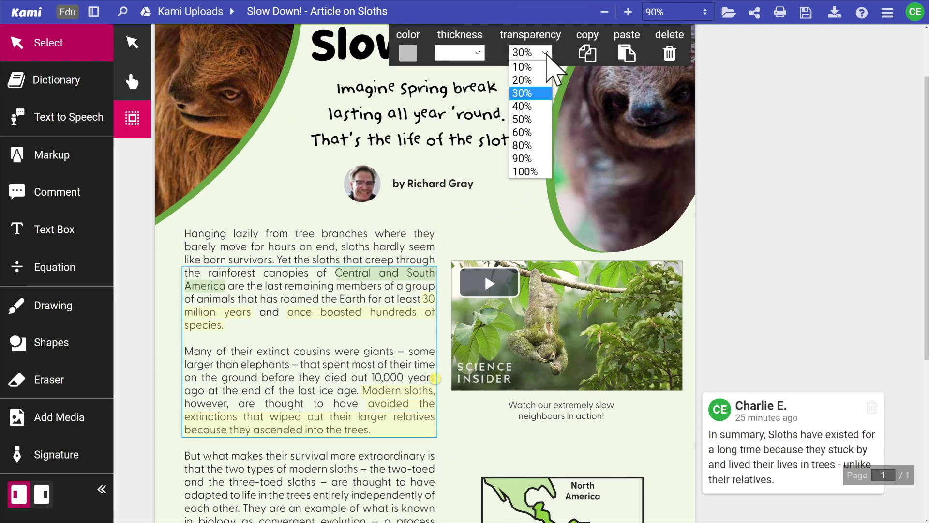
left_click(523, 119)
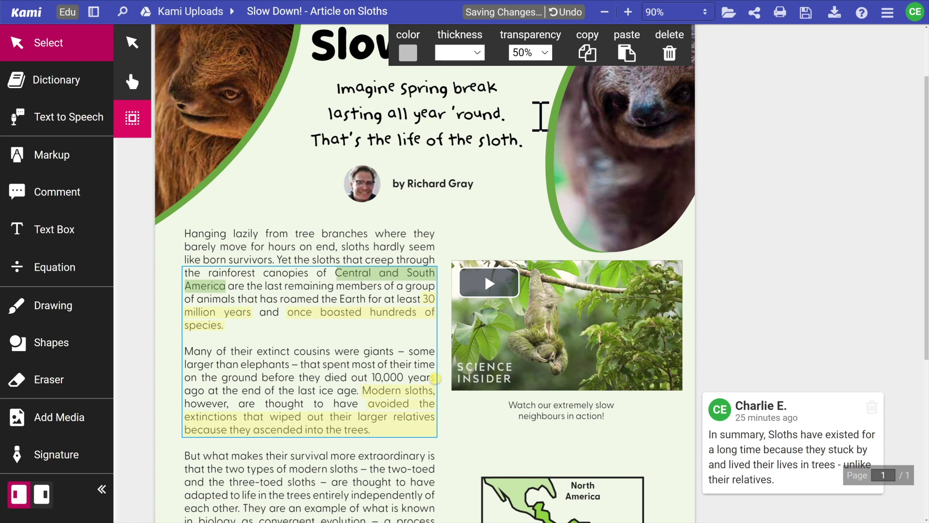
left_click(524, 189)
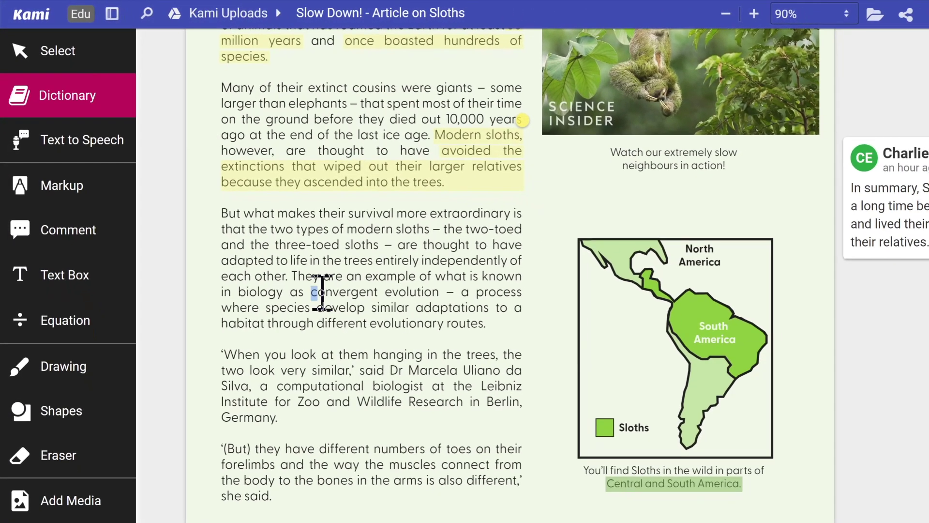
Select 'convergent' with the Dictionary tool to show its definition, then select a caption word
left_click_drag(388, 364, 469, 367)
left_click_drag(333, 261, 340, 262)
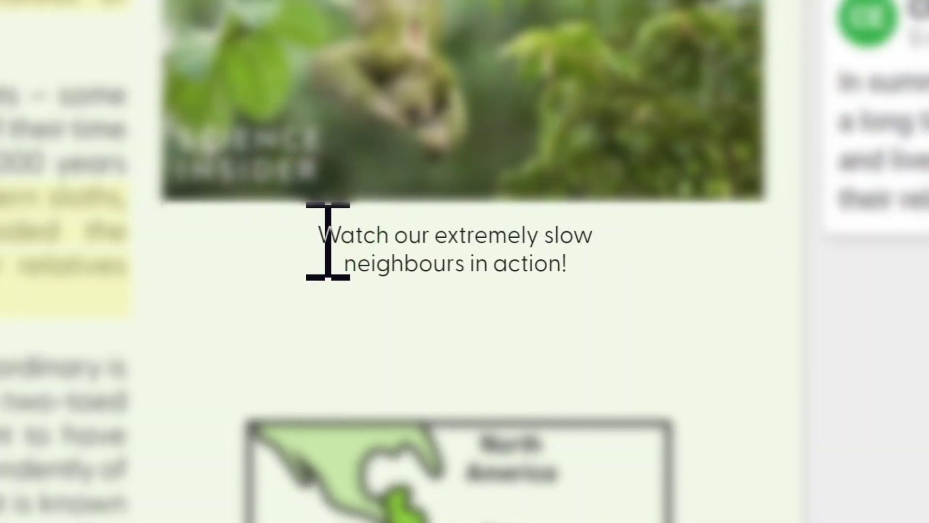
left_click_drag(320, 238, 590, 276)
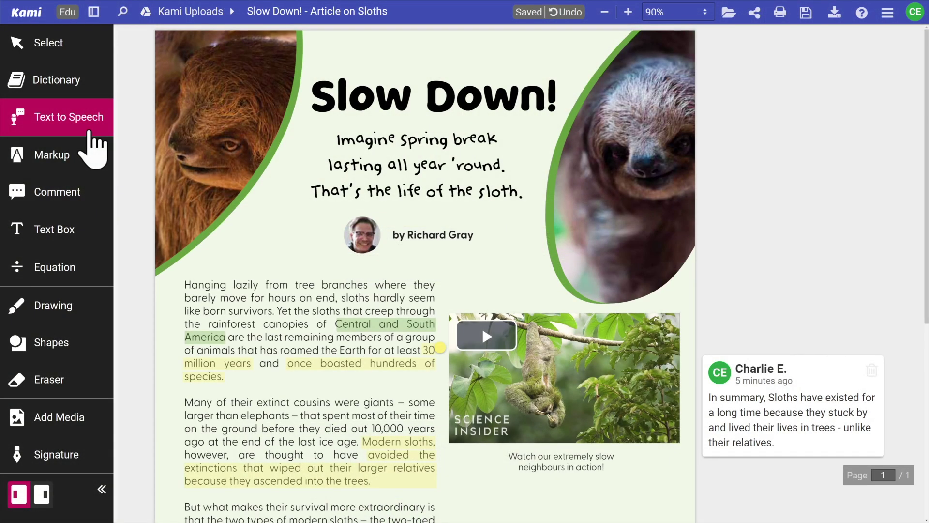
Turn on Loop in Text to Speech, then start and stop reading the sloth article aloud
left_click(89, 132)
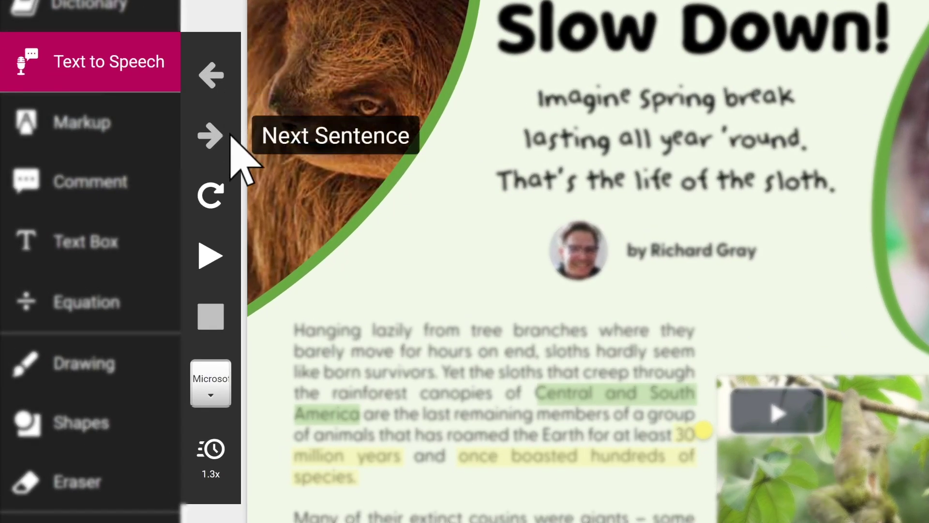
left_click(226, 200)
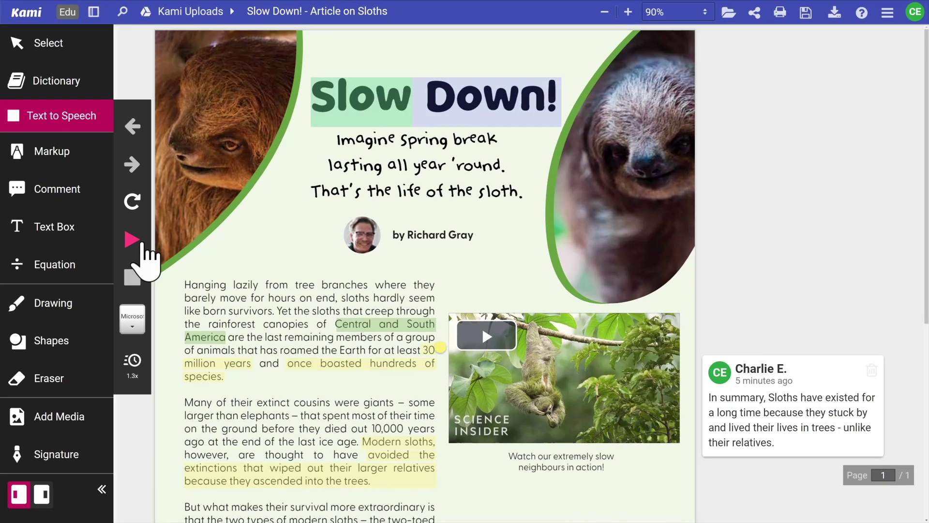
left_click(155, 244)
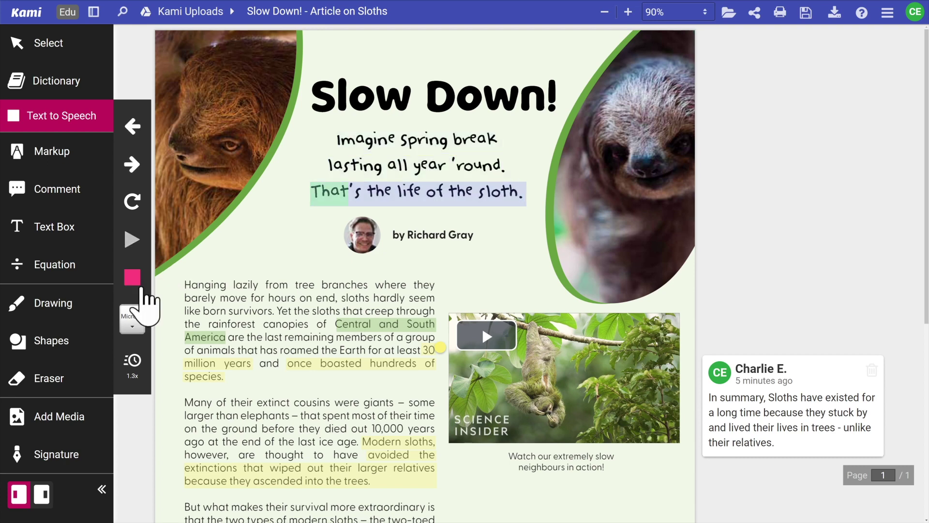
left_click(132, 278)
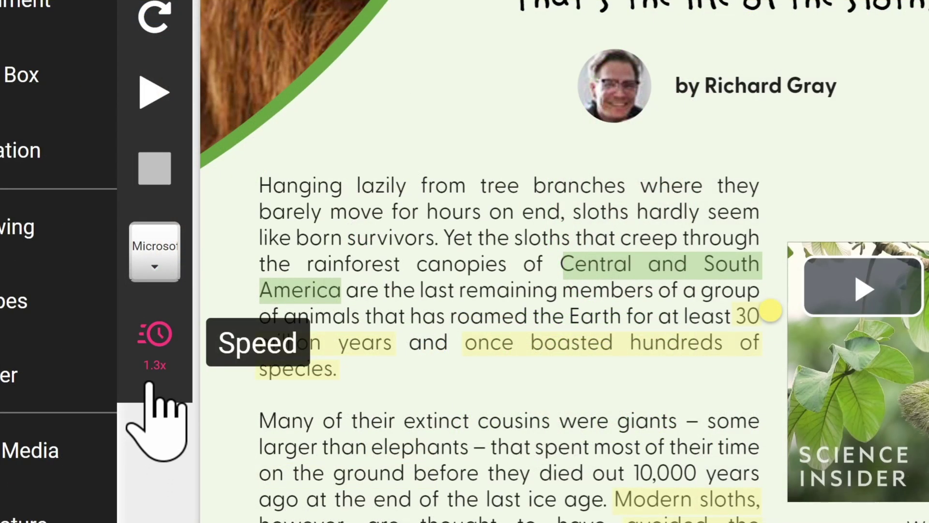
Raise the reading speed to 1.5x and bring up the list of reading voices
left_click(150, 382)
left_click(347, 344)
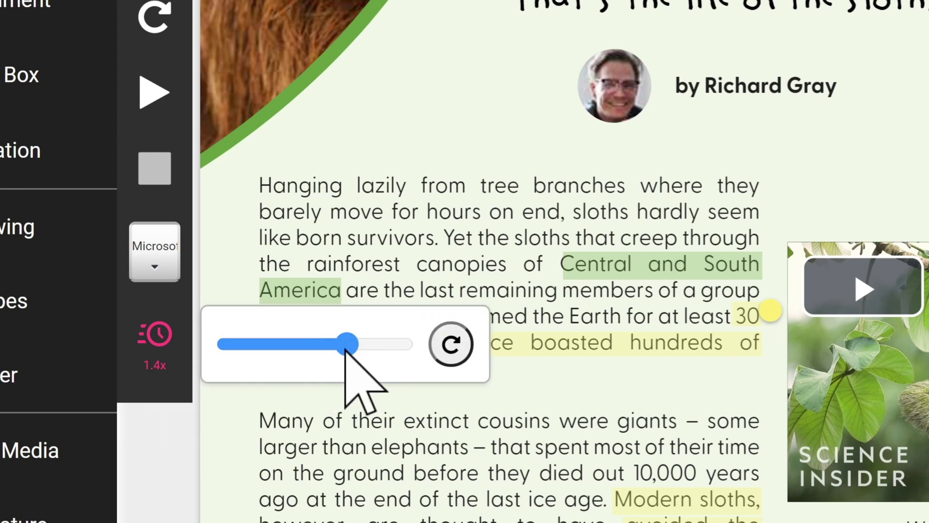
left_click_drag(347, 344, 356, 345)
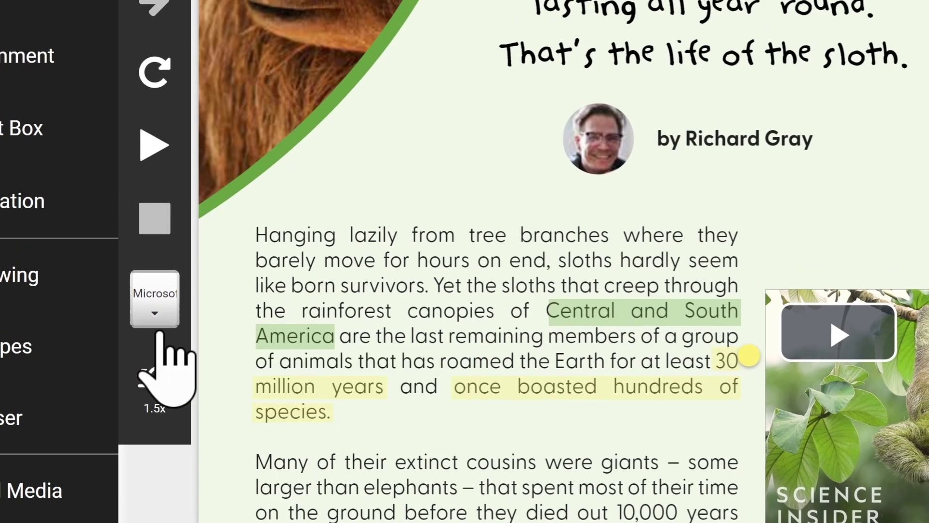
left_click(154, 254)
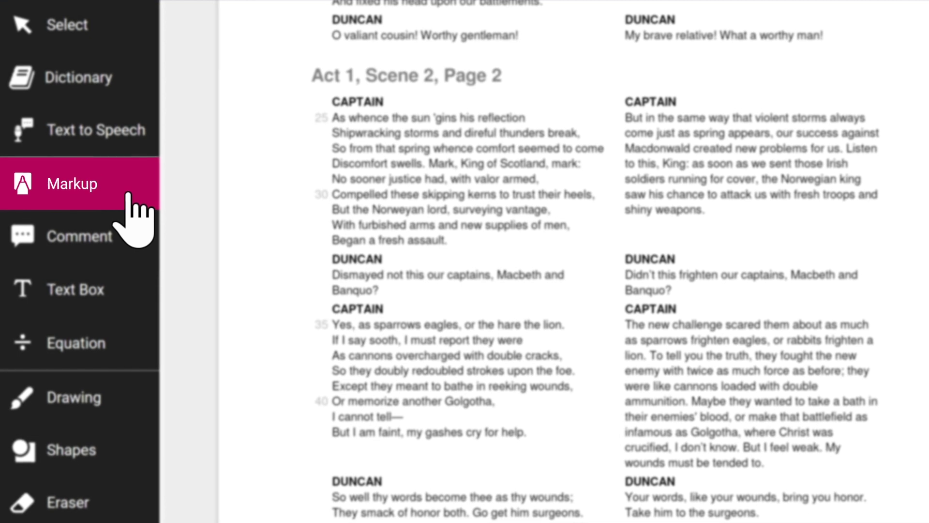
Highlight the Captain's first speech in yellow, strike through its modern-English version, then choose Underline
left_click(128, 193)
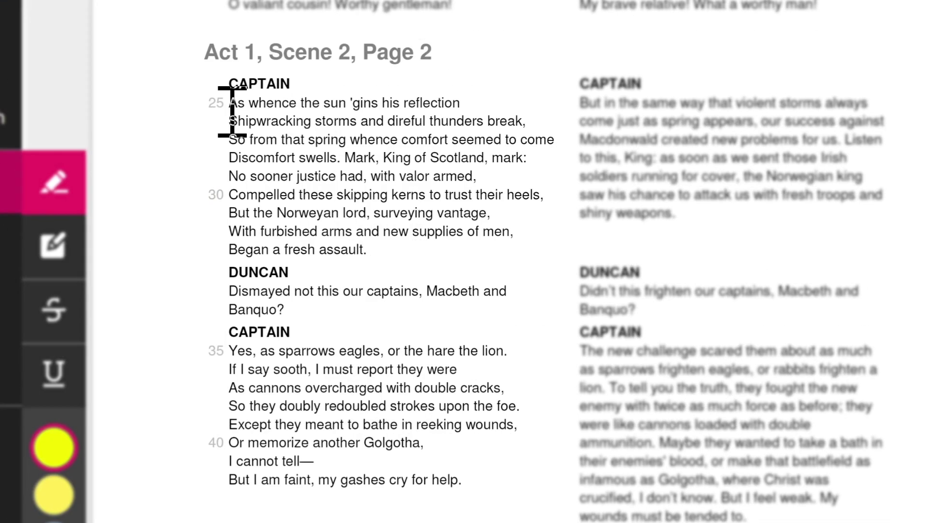
mouse_move(224, 92)
left_mouse_down()
mouse_move(336, 234)
mouse_move(368, 256)
left_mouse_up()
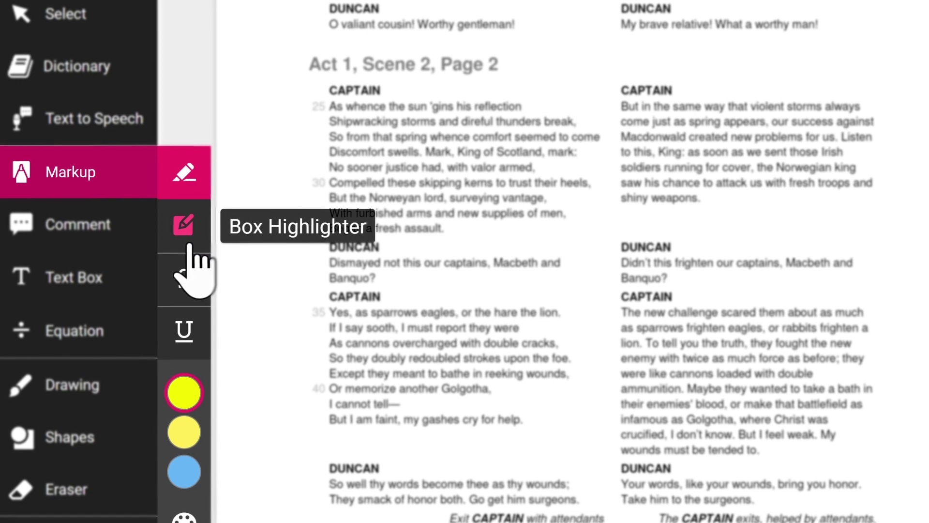
left_click(189, 244)
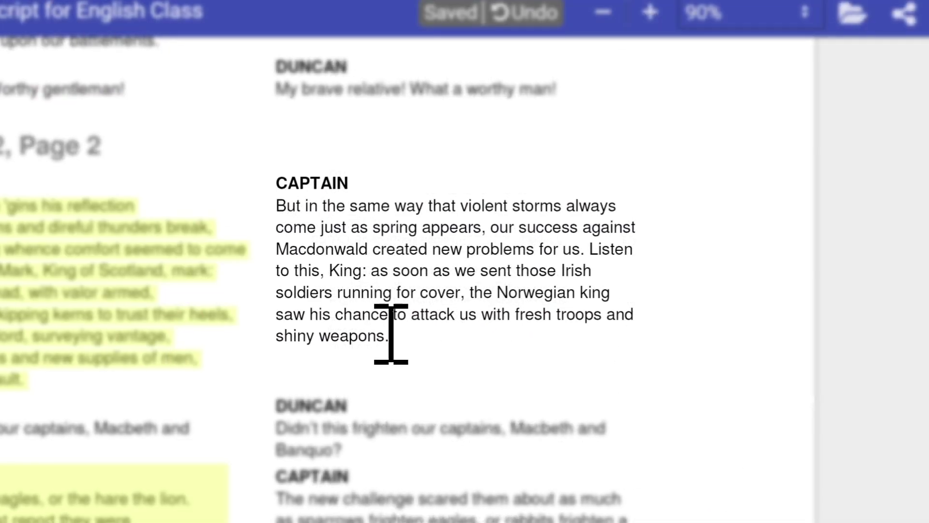
left_click_drag(391, 334, 280, 183)
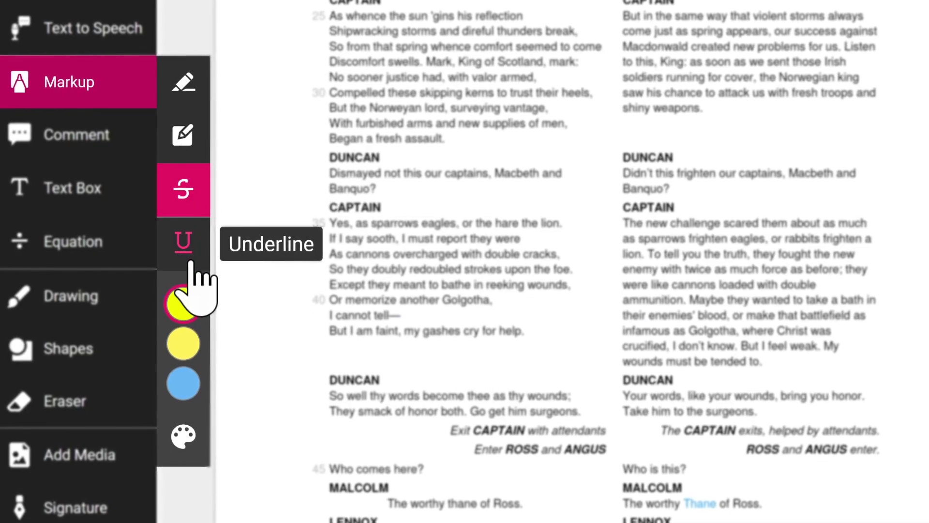
left_click(193, 264)
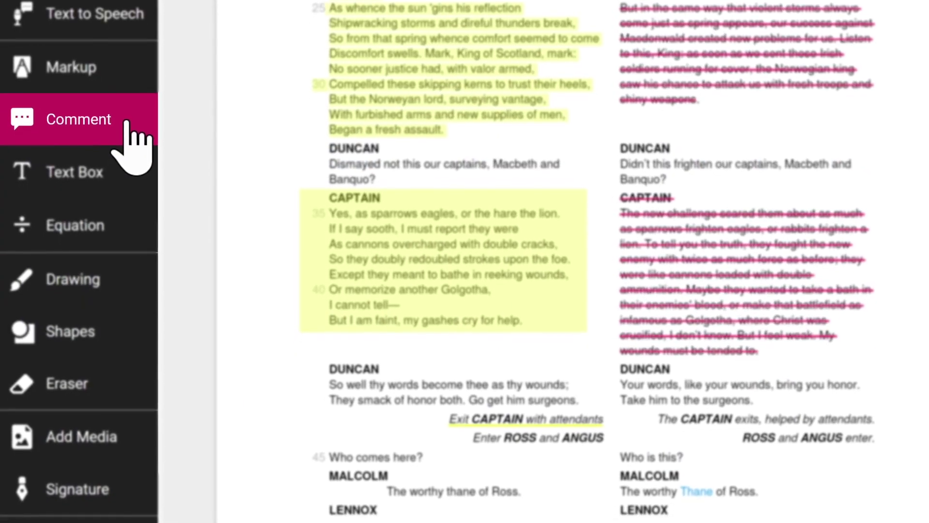
Comment beside the Captain's first speech: 'Captain would read these lines with some mix of disappointment, anguish and anger.'
left_click(126, 133)
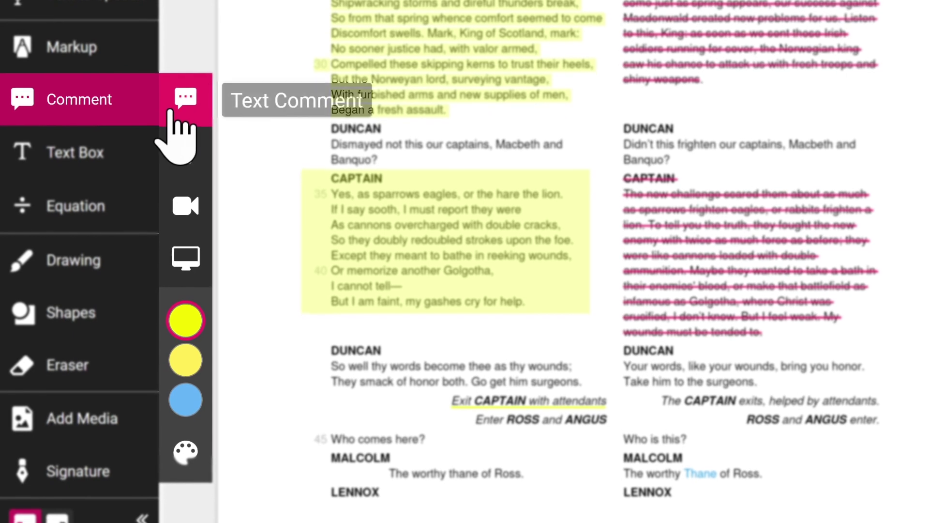
left_click(186, 144)
left_click(190, 194)
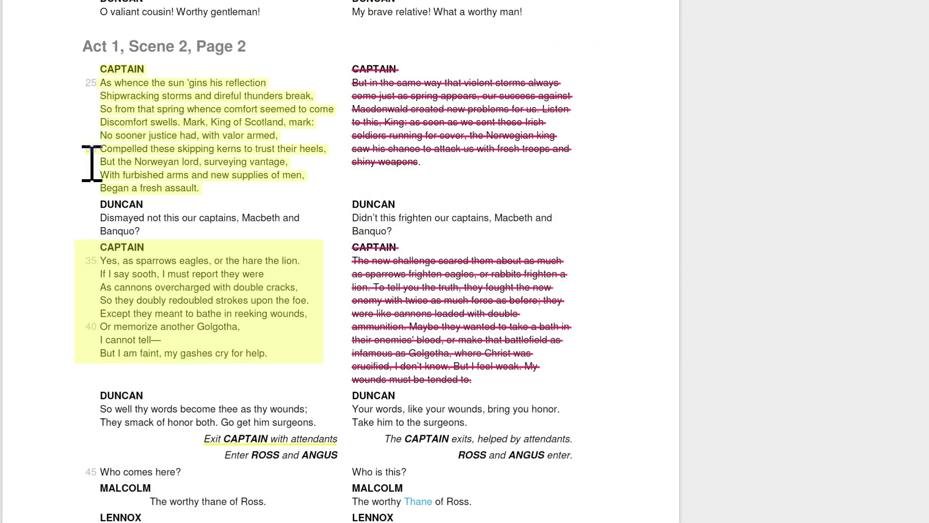
left_click(84, 155)
type("Captain would read these lines with some mix of disappointment,")
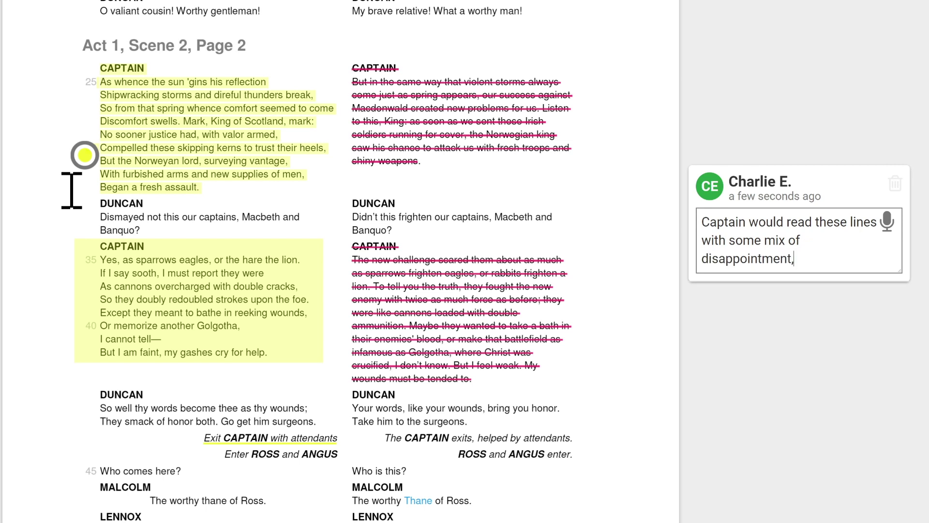
type("nd anger.")
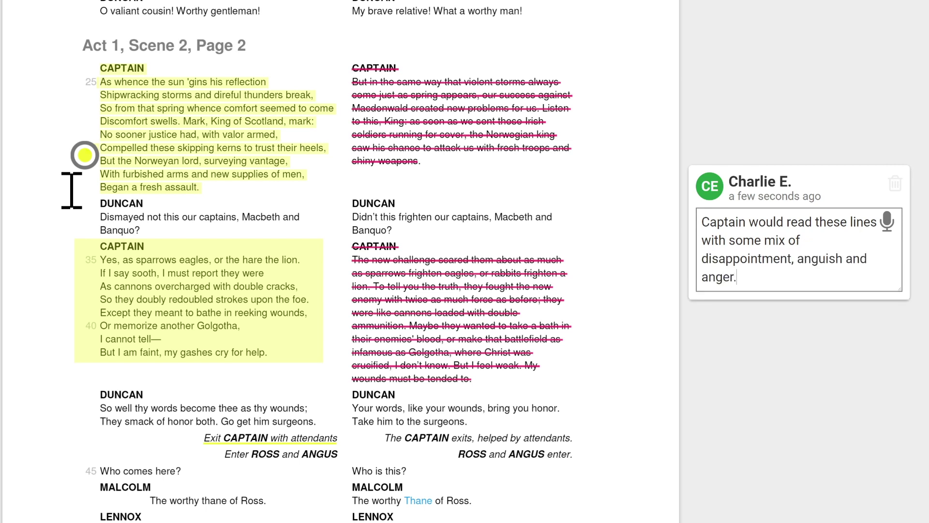
key("ctrl+Return")
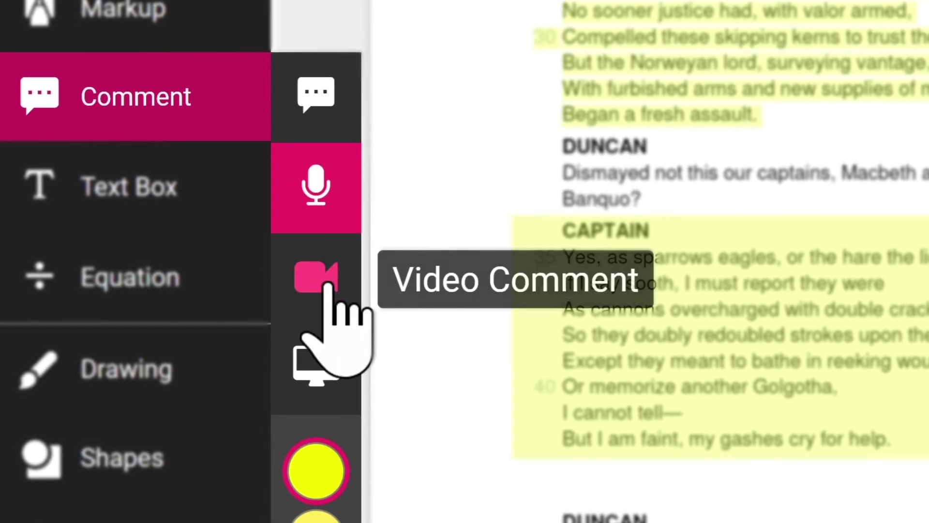
Record a 26-second voice comment after the Captain's lines with reply 'Me practicing the lines.', then start a video comment
left_click(323, 306)
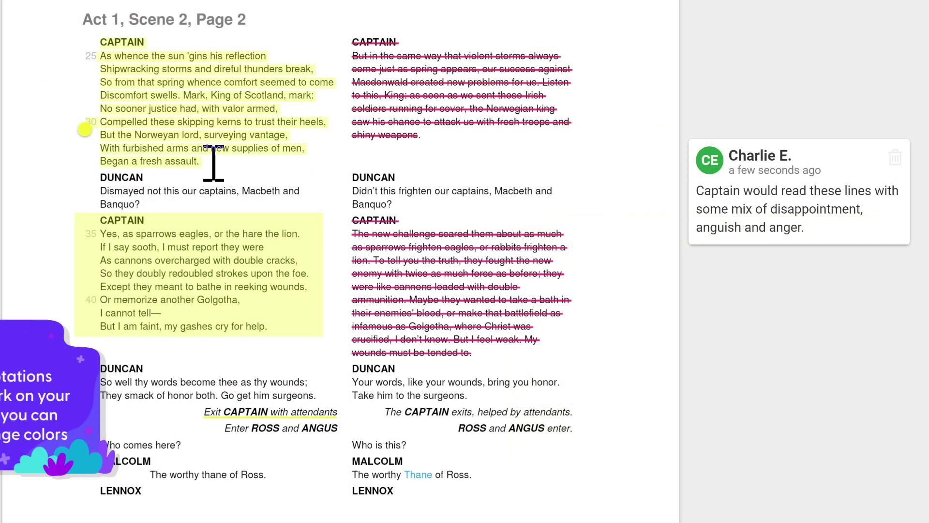
left_click(209, 161)
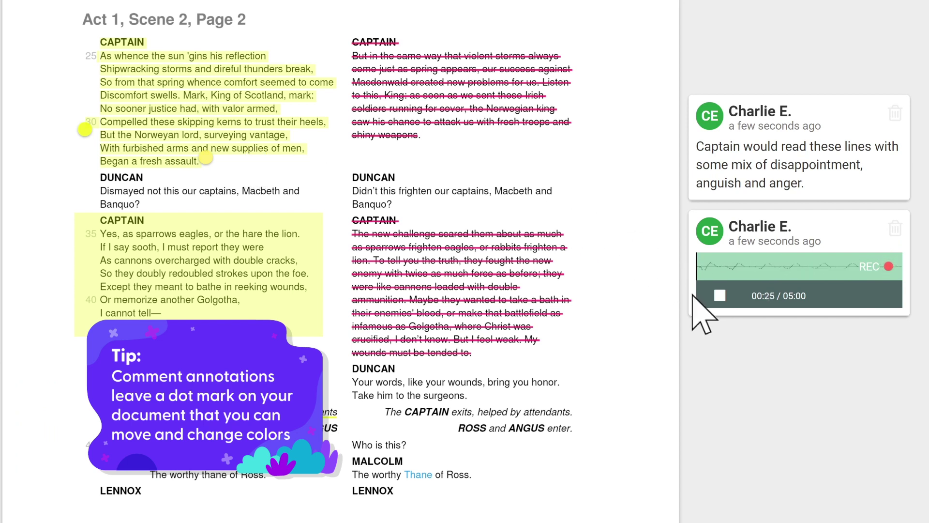
left_click(719, 296)
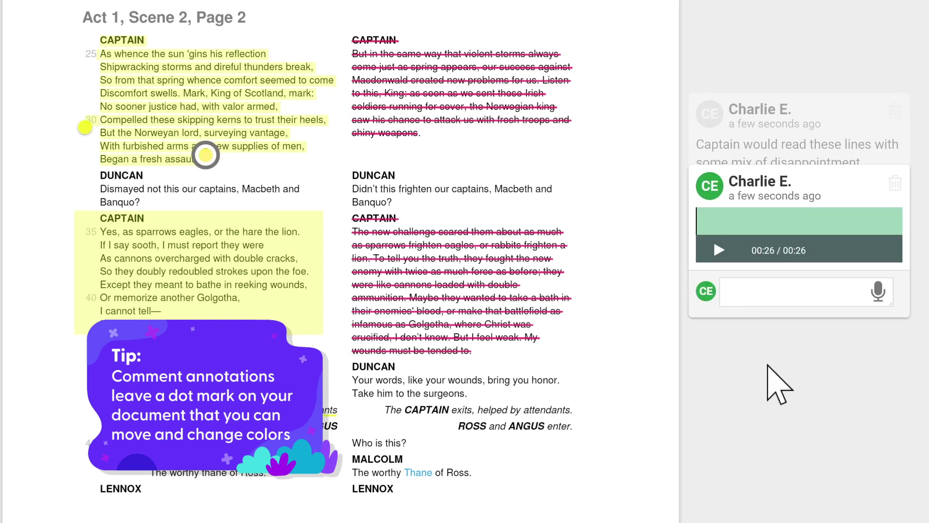
type("Me practicing the lines.")
key("Return")
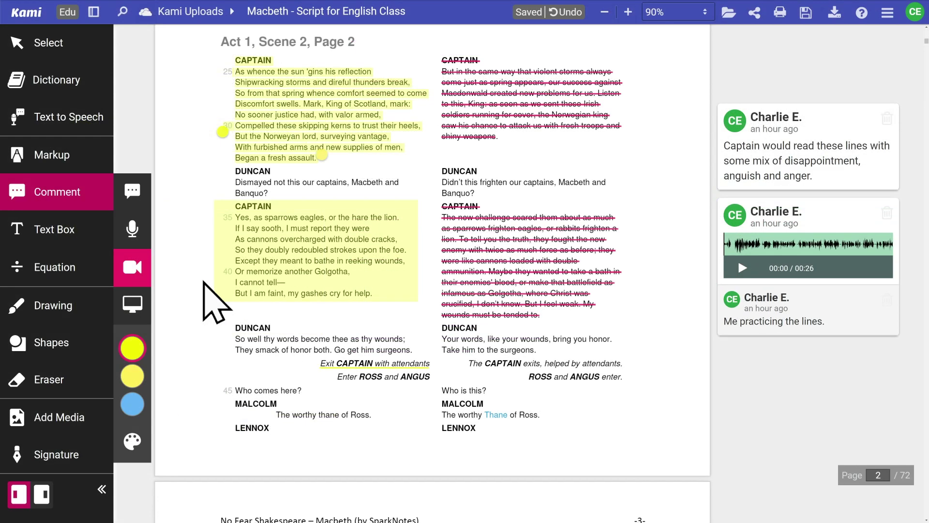
left_click(203, 282)
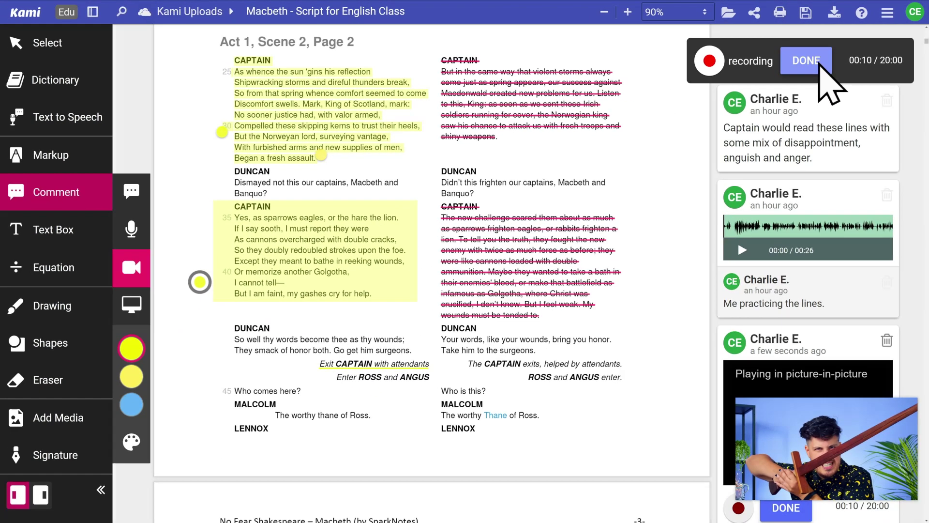
Save the video comment, then record a screen-capture comment by the scene heading sharing Screen 2
left_click(758, 83)
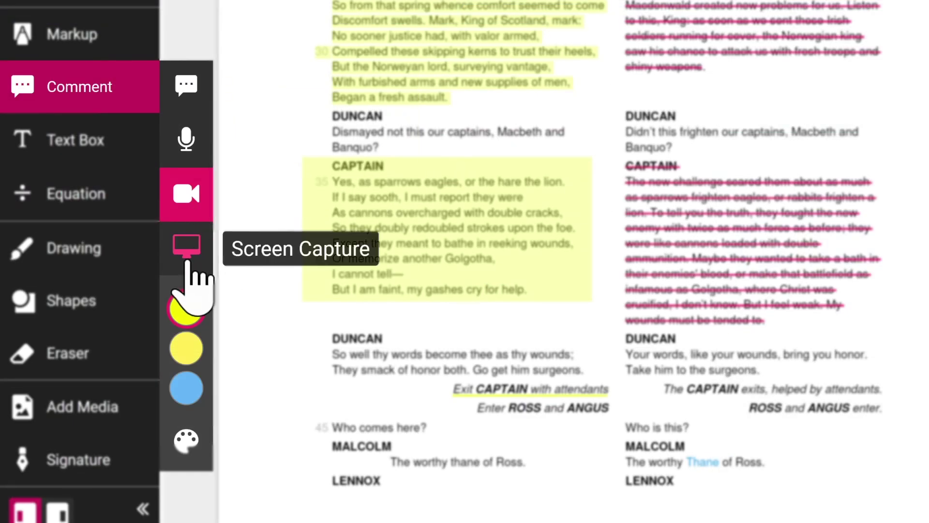
left_click(188, 242)
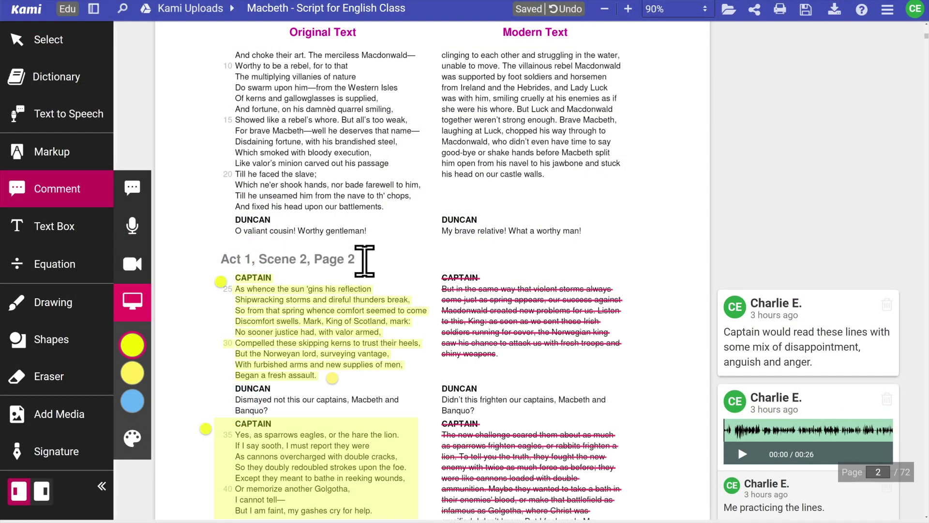
left_click(364, 261)
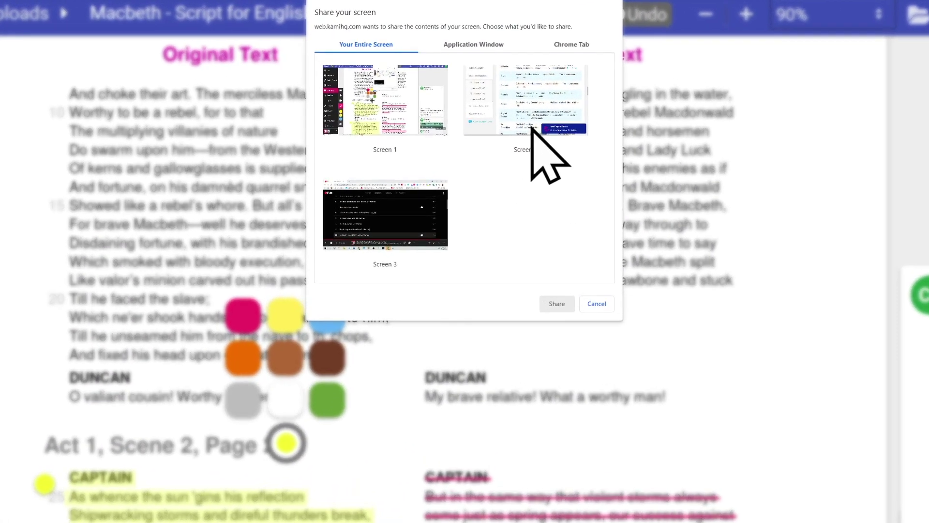
left_click(531, 127)
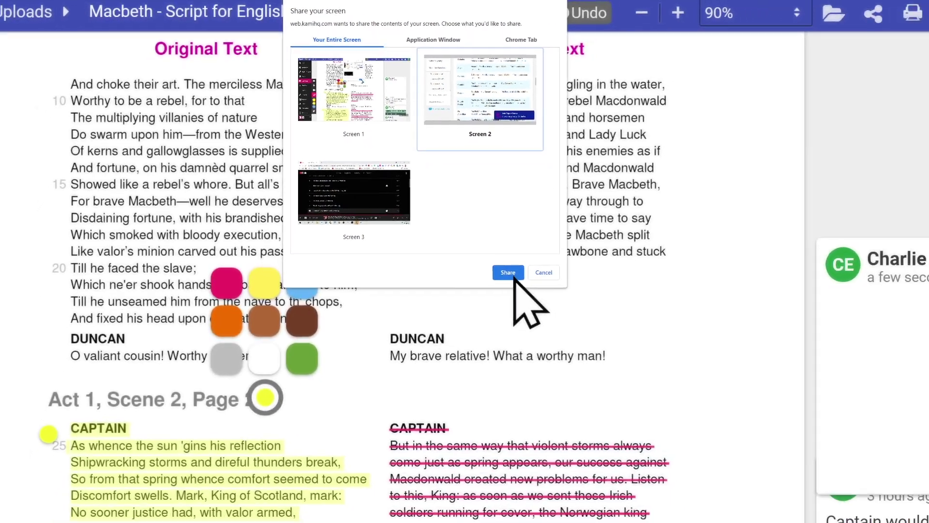
left_click(561, 317)
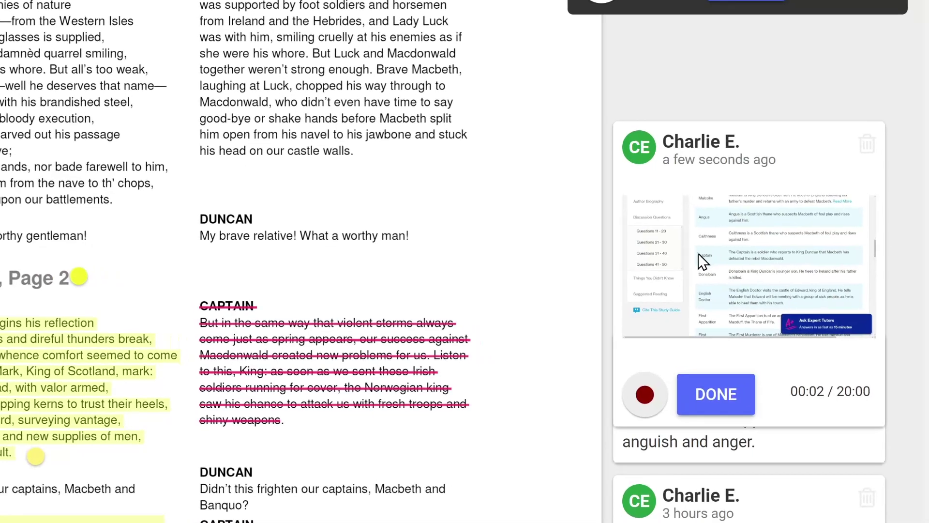
left_click_drag(698, 255, 789, 258)
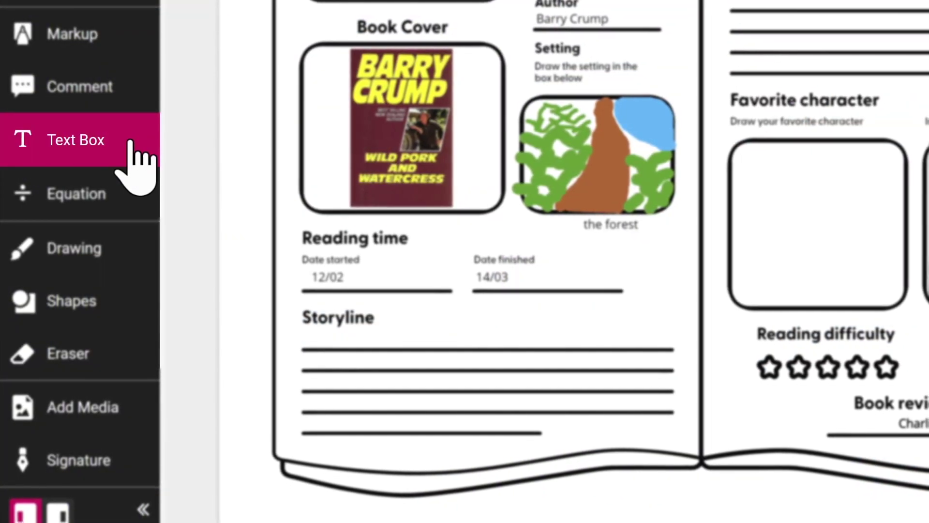
Place a text box at Storyline, widen it across the lines, and start voice dictation into it
left_click(130, 145)
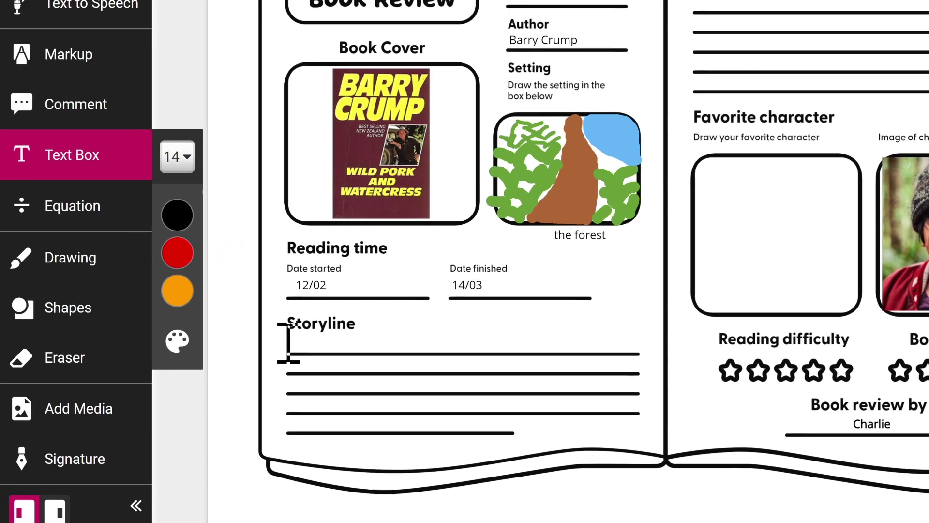
left_click(290, 331)
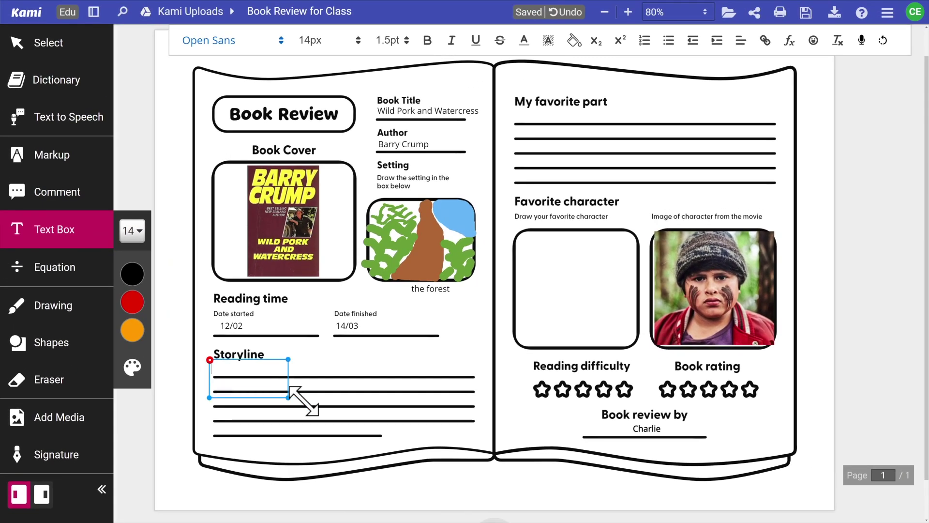
left_click_drag(304, 400, 476, 440)
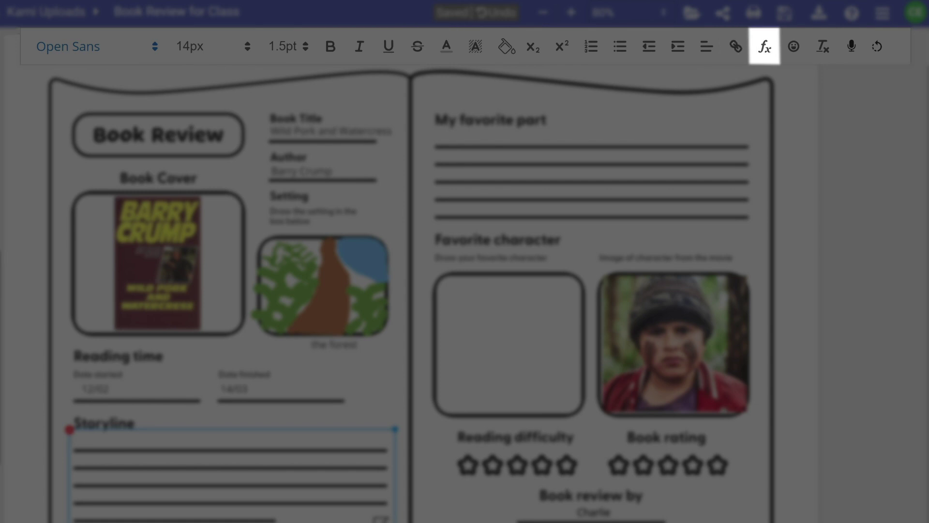
left_click(794, 46)
scroll(925, 136, "down", 1)
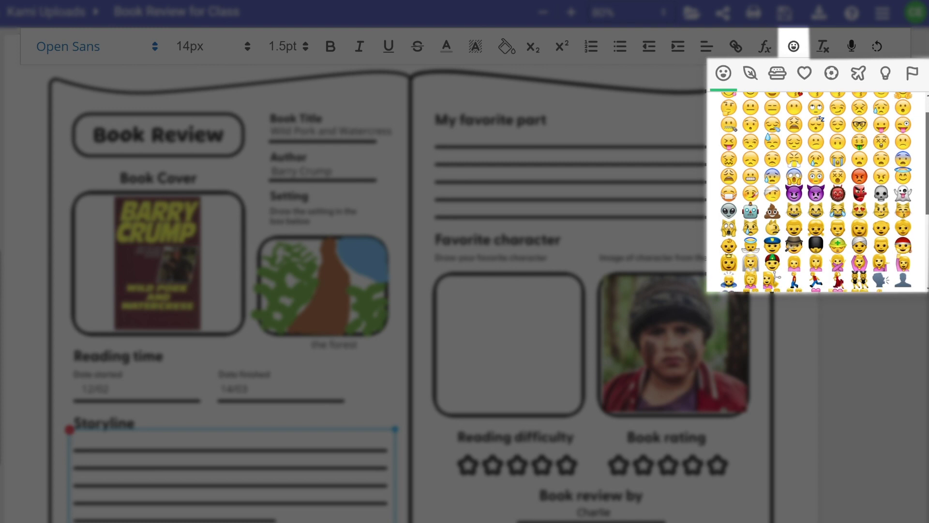
left_click(852, 46)
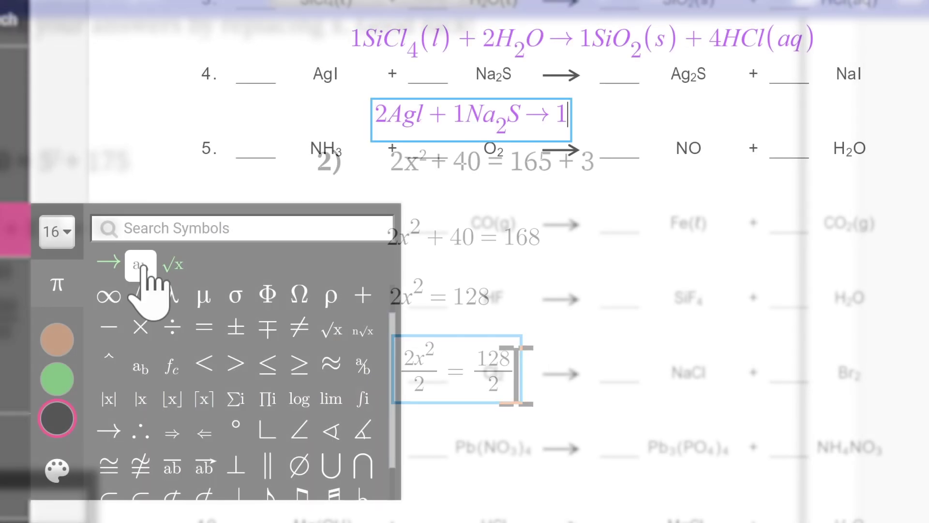
Type the balanced equation for reaction 4, entering 'A' and 'NaI', and scroll down the worksheet
type("AgI + 1Na2S → 1Ag2")
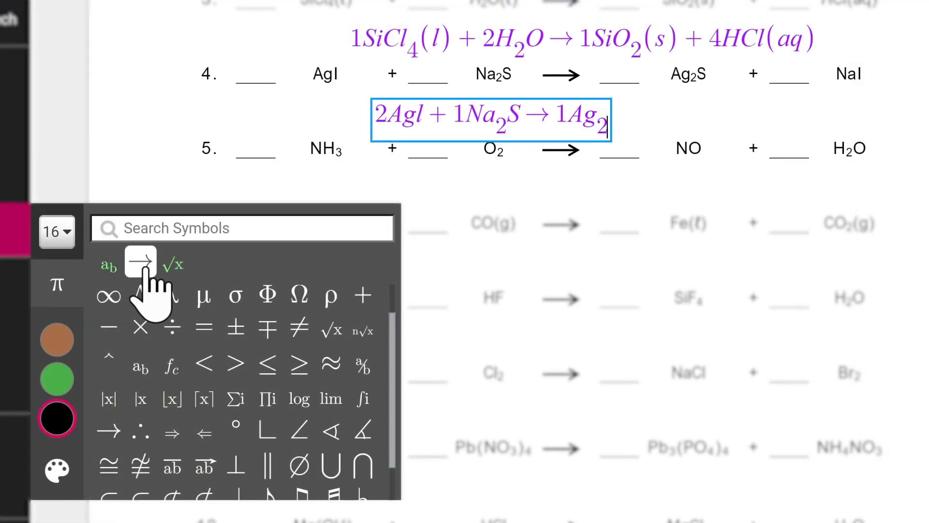
type("NaI")
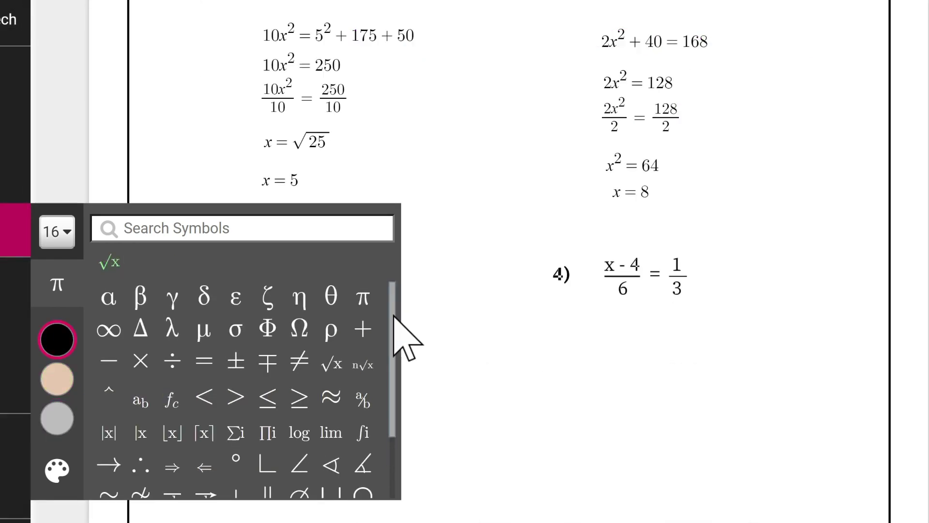
scroll(407, 290, "down", 1)
scroll(392, 341, "down", 2)
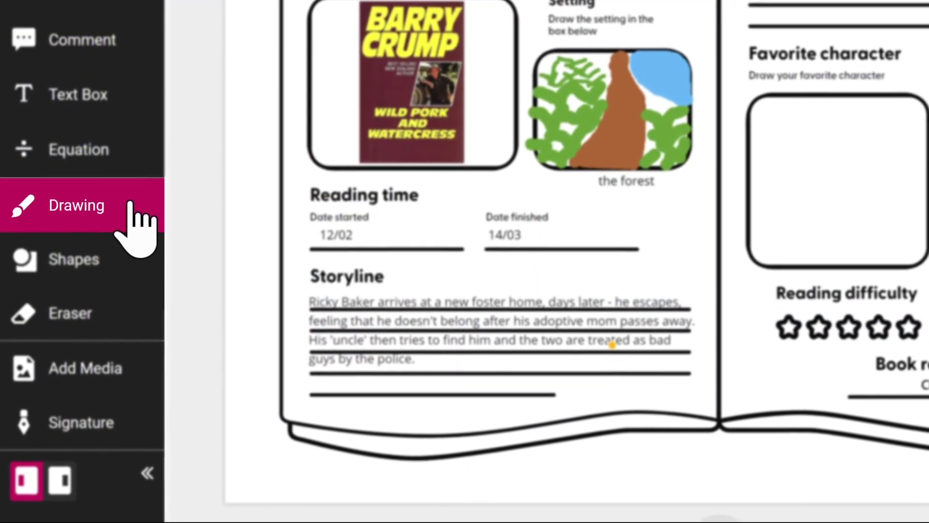
Switch to freehand drawing and pick a custom pen colour from More Colors
left_click(131, 204)
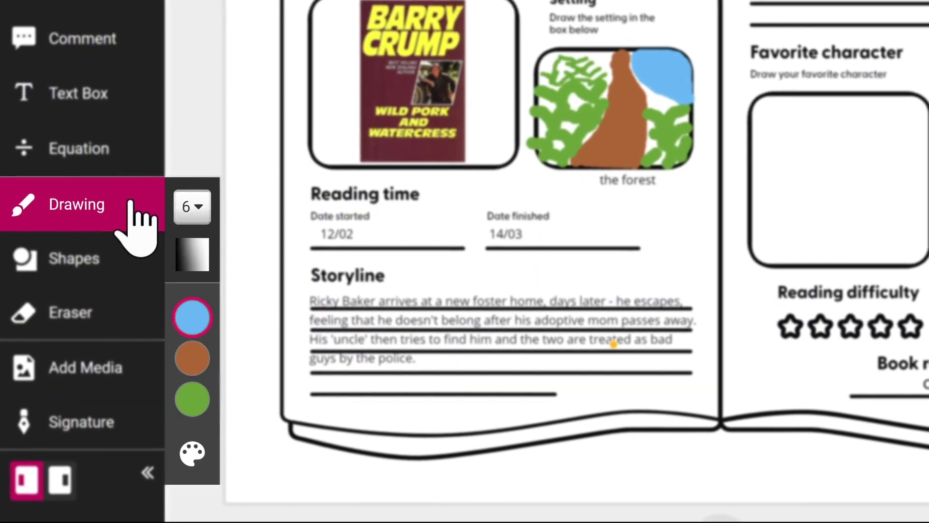
left_click(193, 453)
left_click_drag(668, 213, 669, 365)
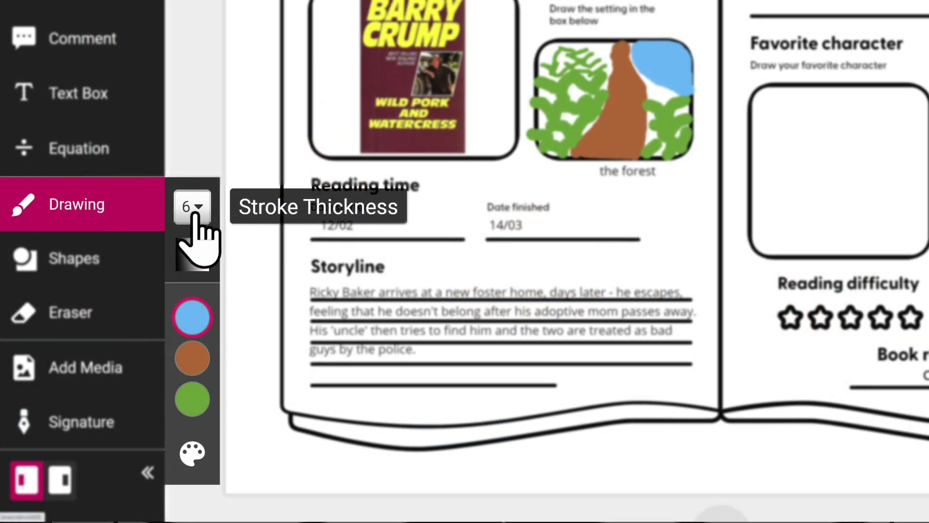
Choose a stroke thickness and adjust the pen's transparency slider
left_click(194, 208)
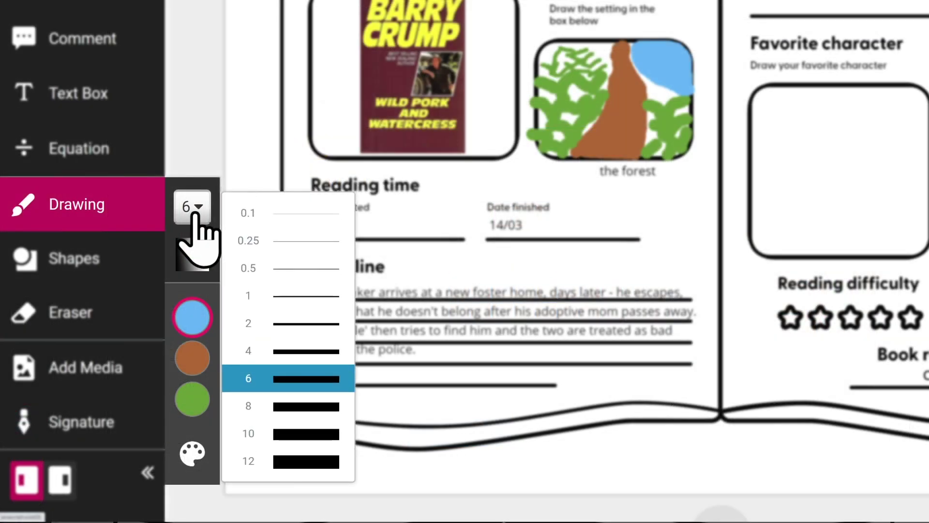
left_click(198, 257)
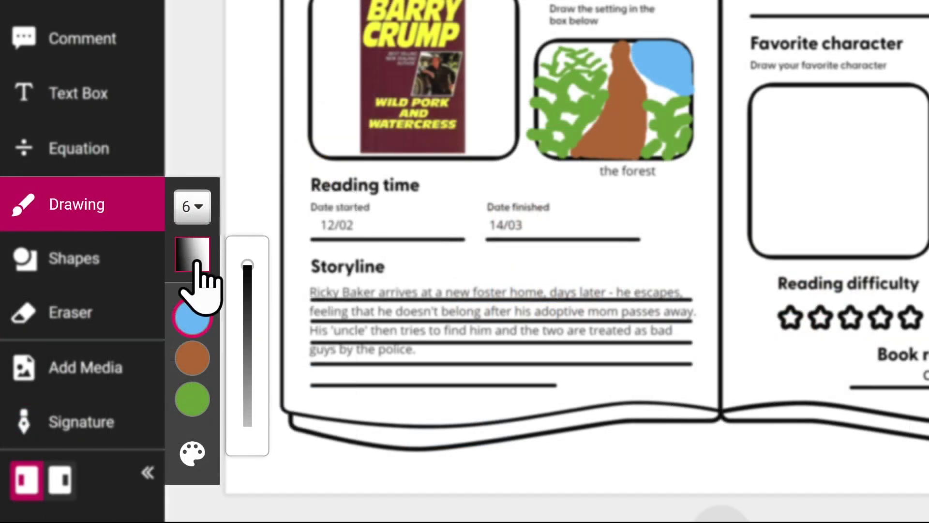
left_click_drag(246, 301, 253, 362)
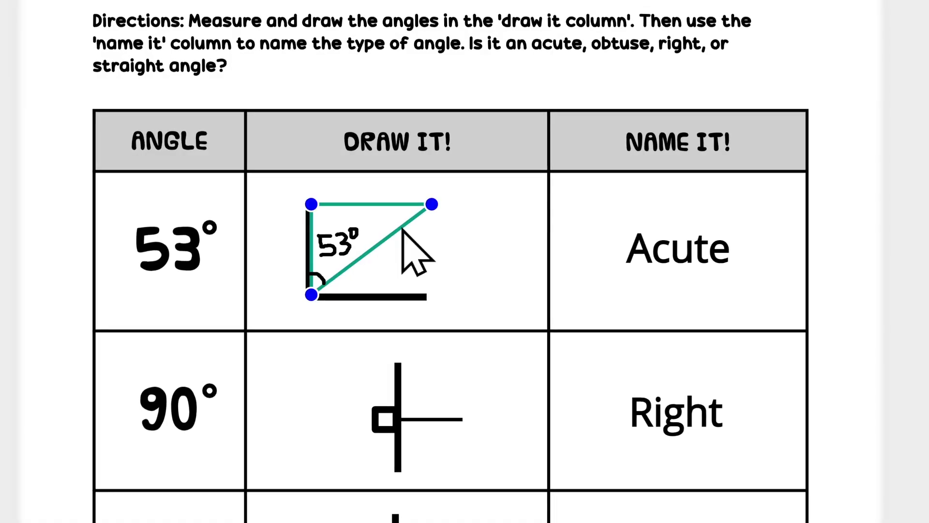
Select the triangle over the 53° angle and show its colour swatch
left_click(403, 230)
left_click(328, 176)
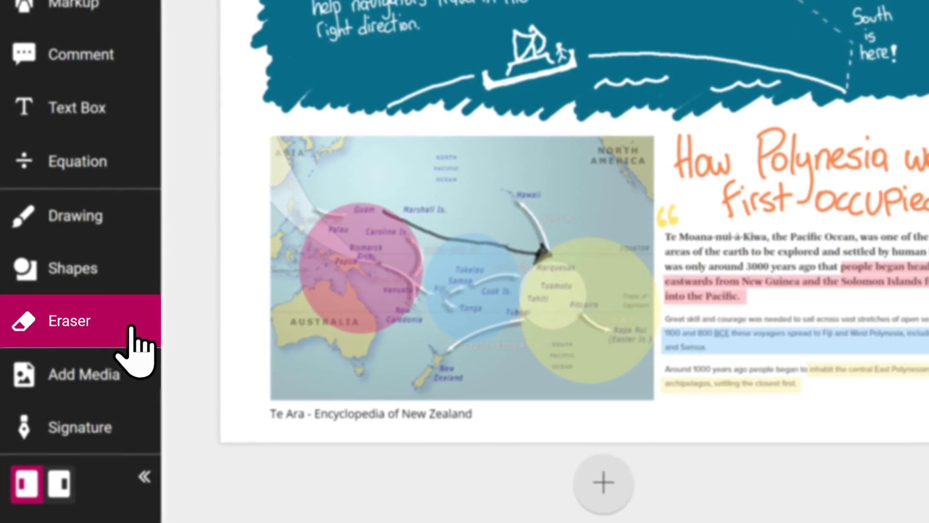
Erase the coloured circles on the map with the Drawings and Shapes eraser
left_click(131, 327)
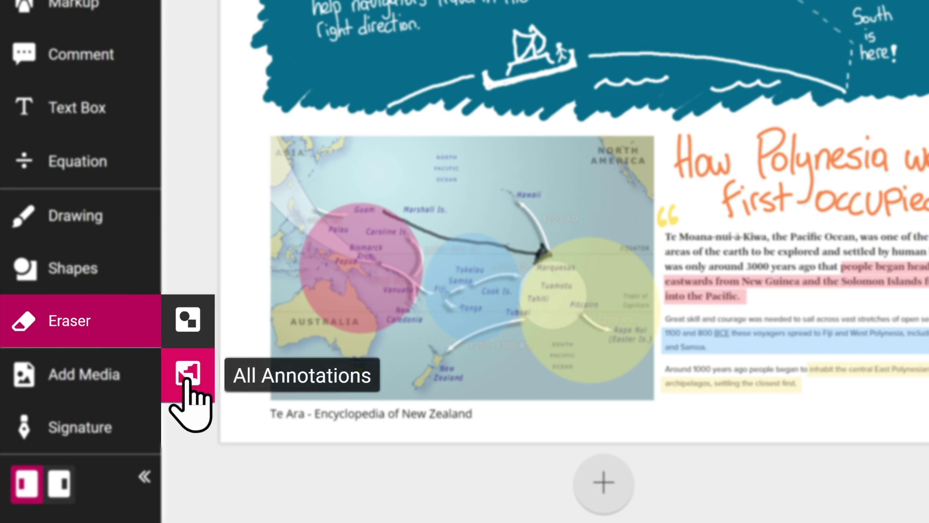
left_click(191, 317)
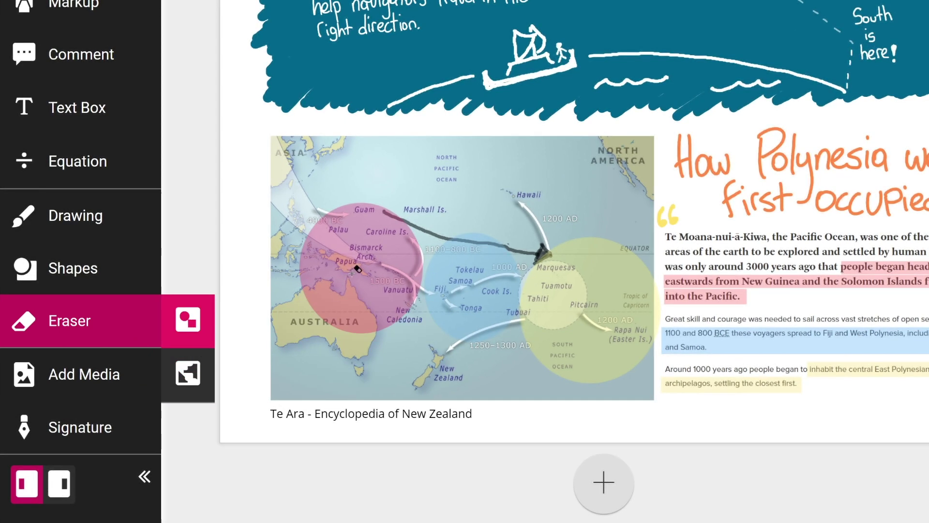
left_click_drag(358, 269, 555, 303)
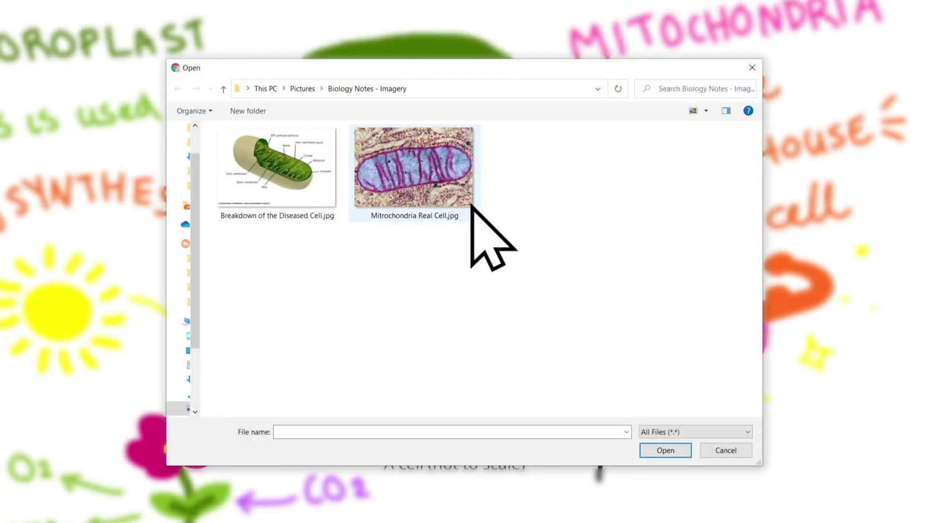
Insert the cell photo, Drive diseased cell image, leaf photo and Photosynthesis YouTube video
left_click(470, 203)
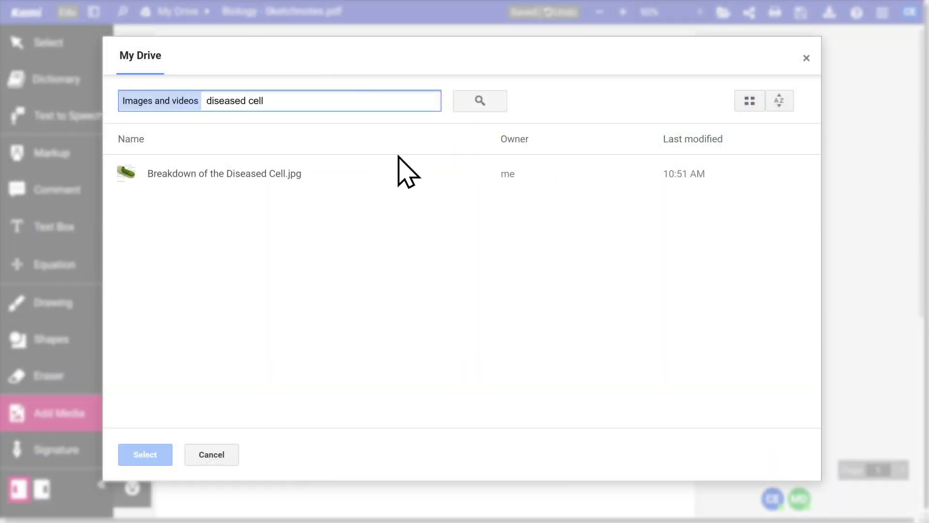
left_click(386, 173)
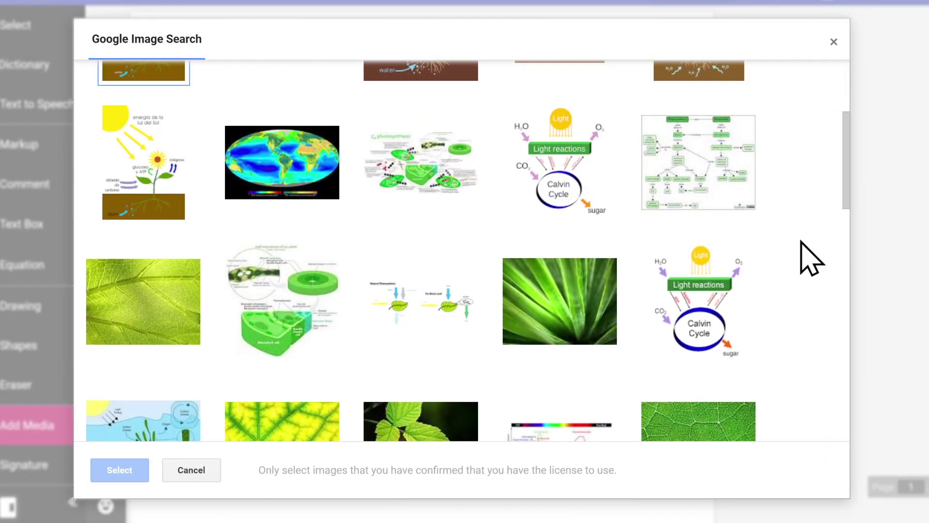
scroll(800, 257, "down", 2)
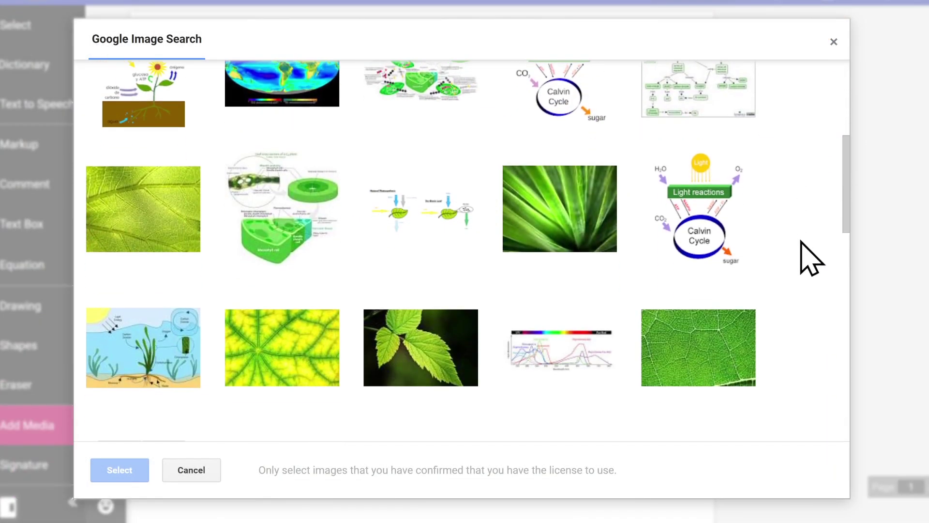
left_click(382, 326)
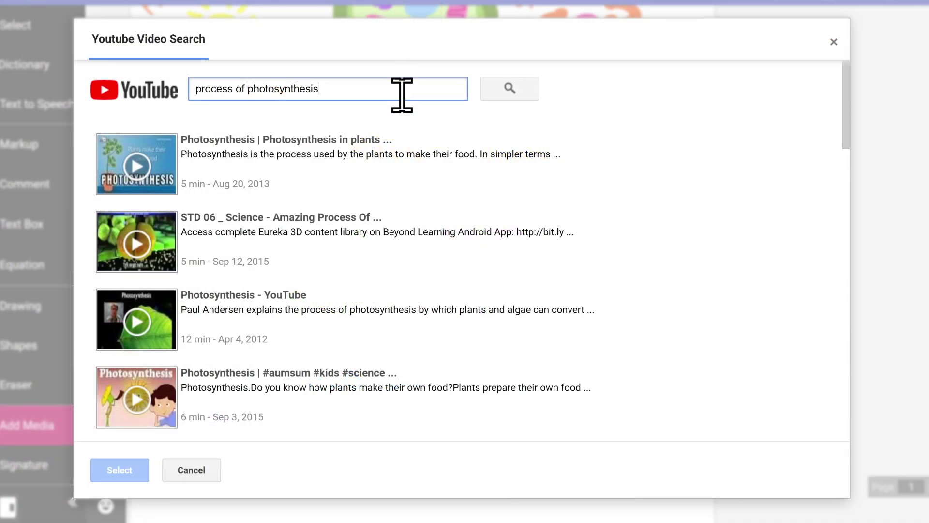
left_click(387, 326)
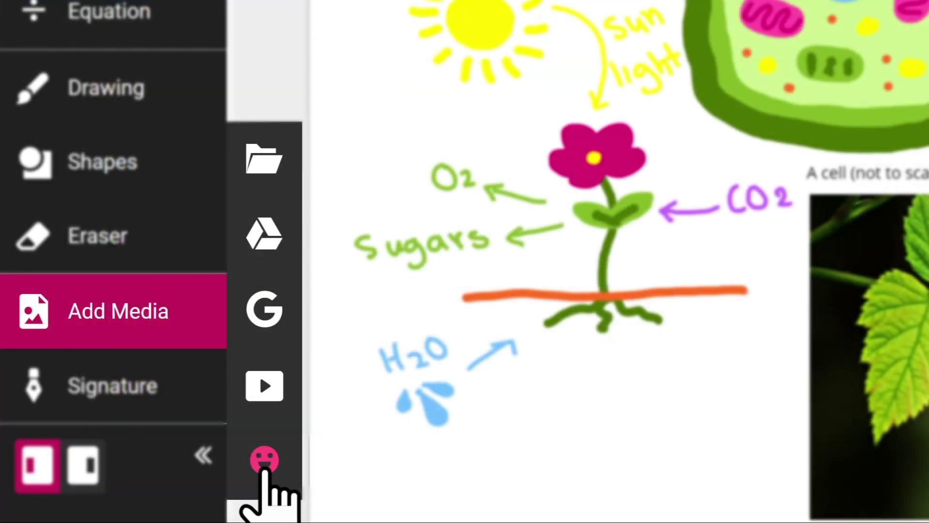
Bring up the sticker collection and browse through it
left_click(266, 471)
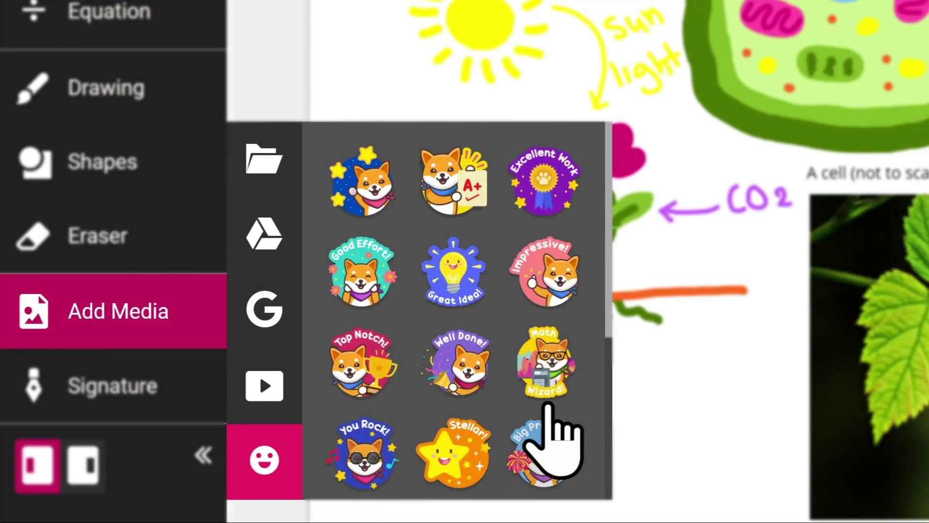
scroll(607, 295, "down", 1)
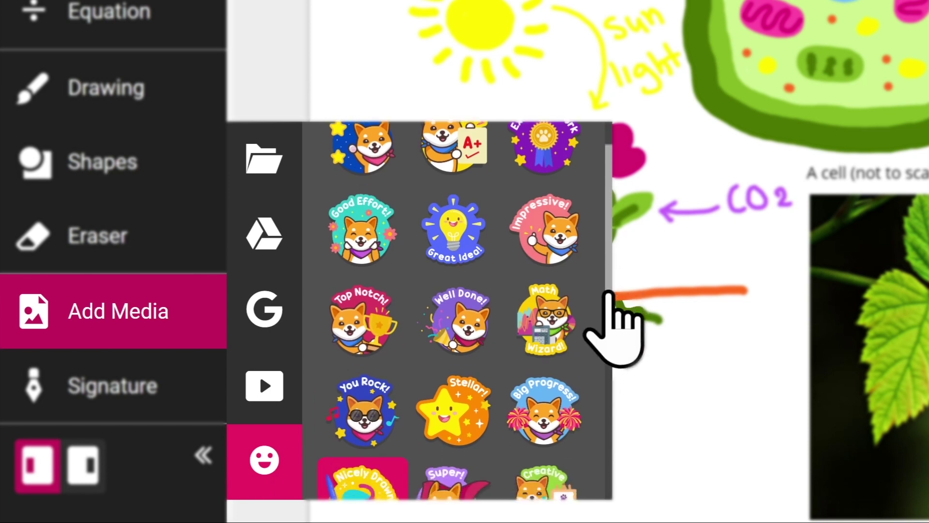
scroll(607, 315, "down", 4)
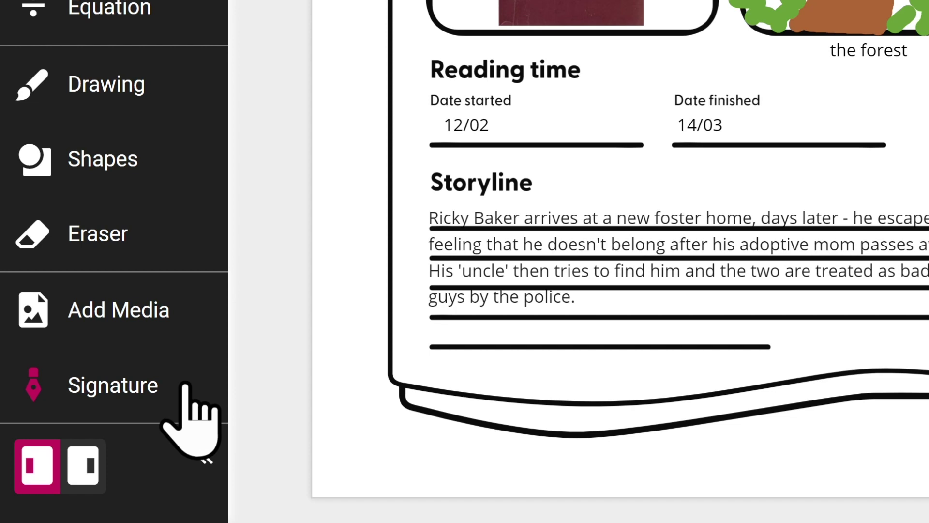
Open Signatures and choose Draw Signature to create a new freehand signature
left_click(185, 386)
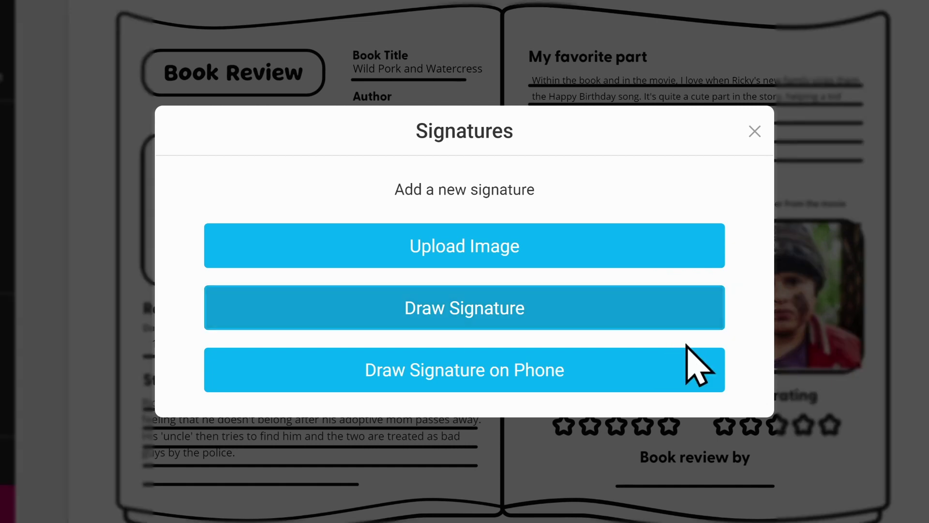
left_click(547, 314)
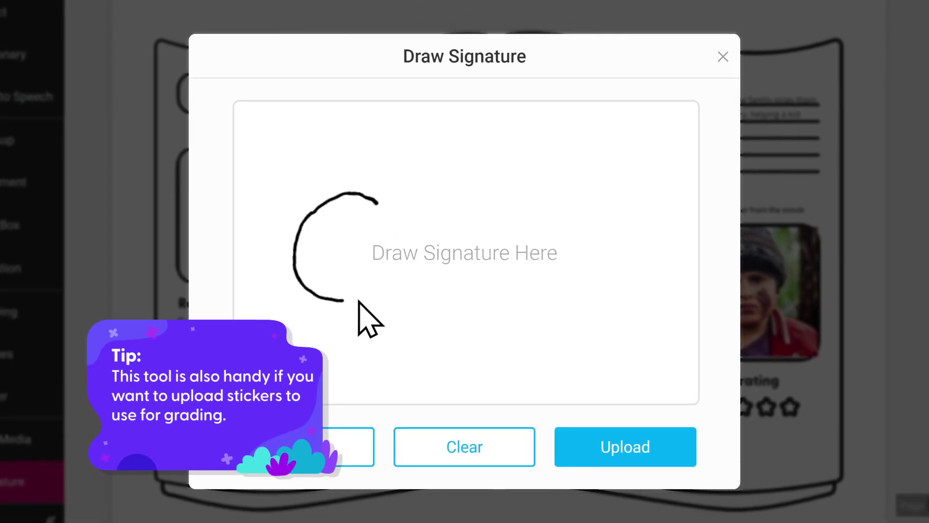